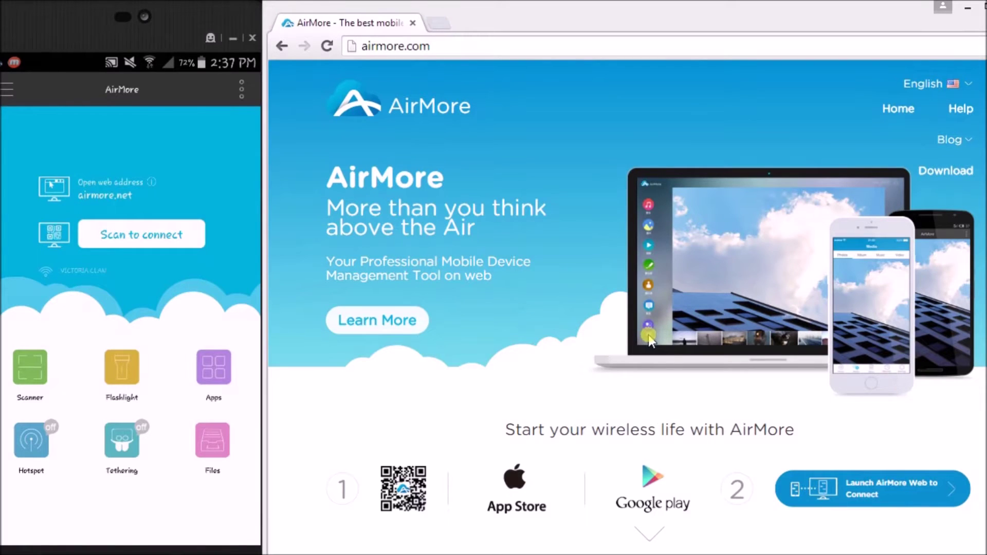
Start connecting the phone via the 'Launch AirMore Web to Connect' button
{"action": "left_click", "coordinate": [855, 501]}
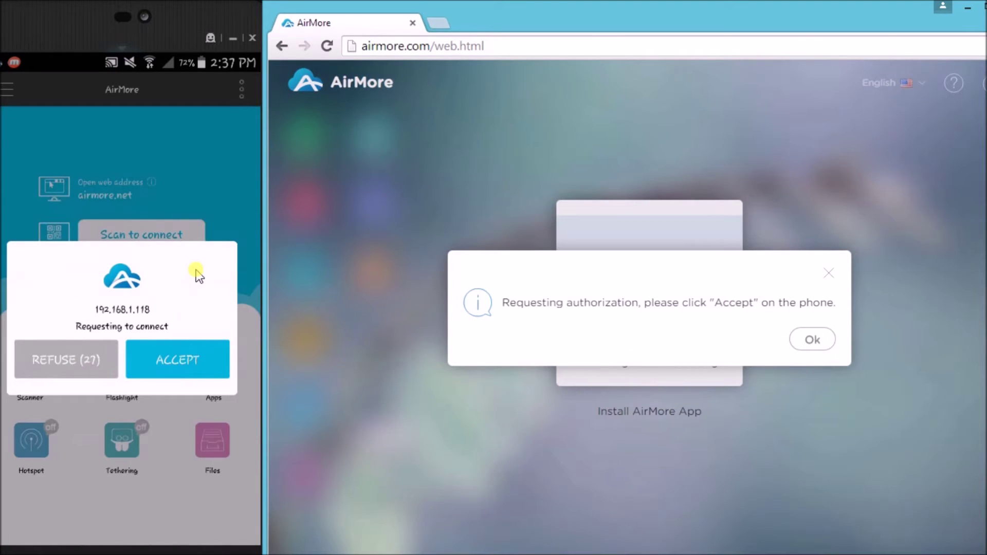
Accept the PC's connection request on the phone
{"action": "left_click", "coordinate": [174, 362]}
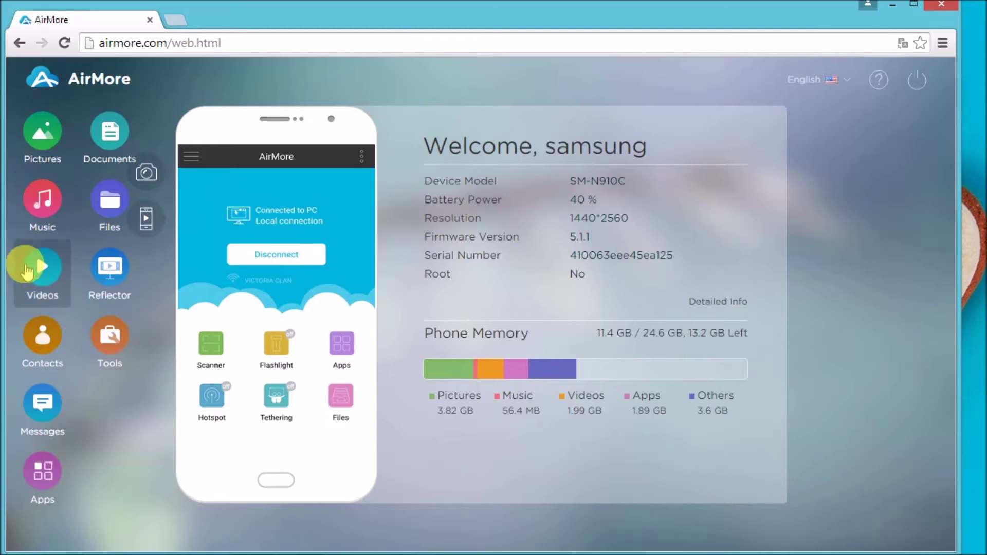
Download the H264 test clip from the phone's Videos section to the PC
{"action": "left_click", "coordinate": [34, 274]}
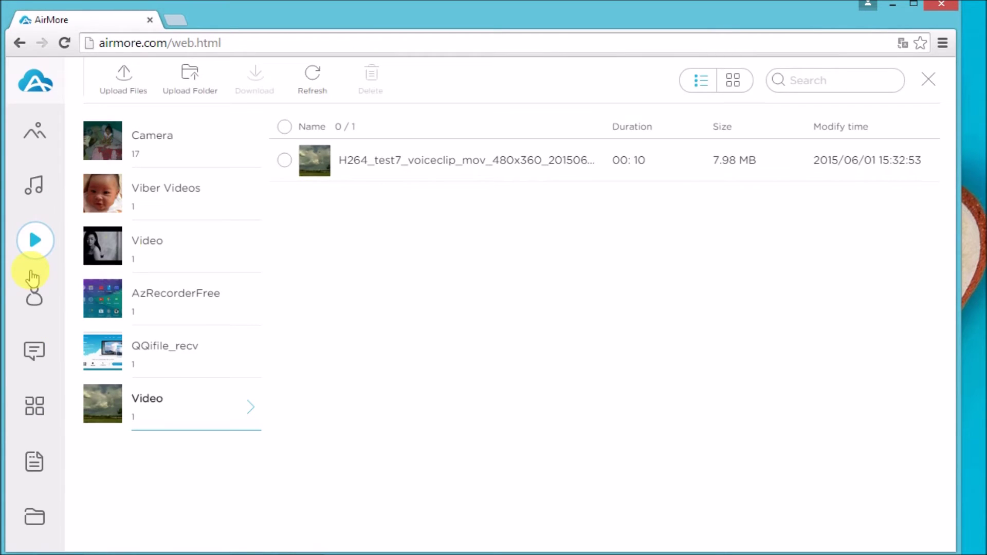
{"action": "left_click", "coordinate": [285, 160]}
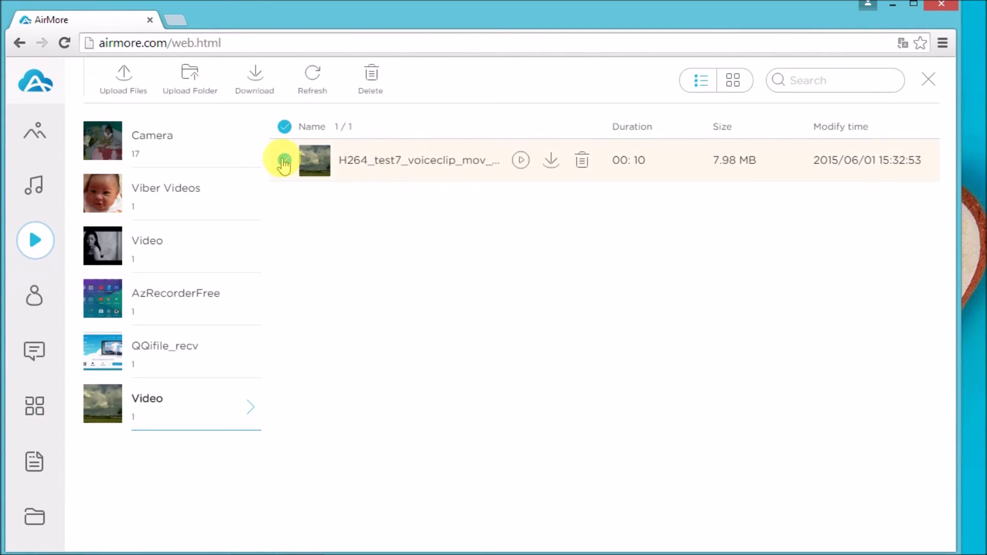
{"action": "left_click", "coordinate": [259, 83]}
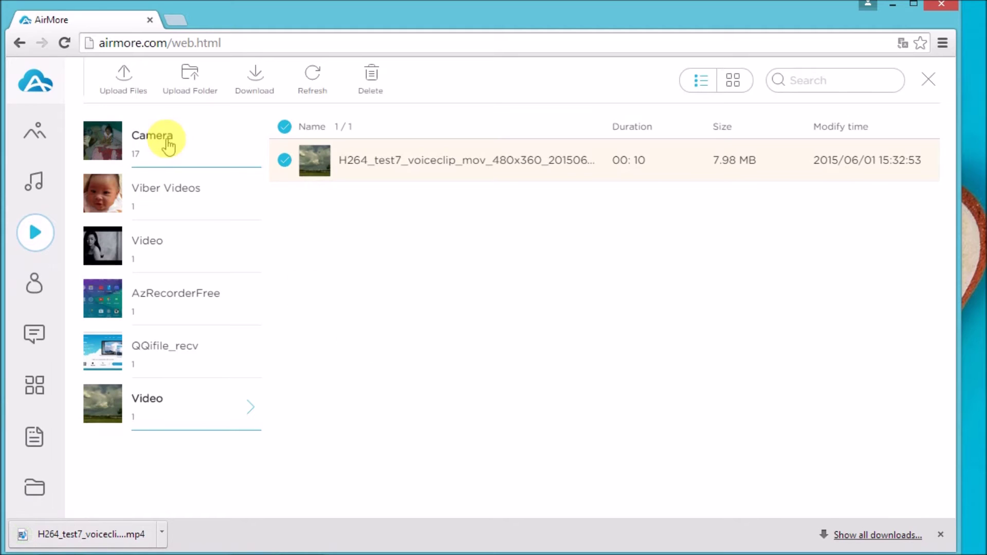
{"action": "left_click", "coordinate": [165, 137]}
Download Camera videos 20151111_215025.mp4 and 20151003_230716.mp4, then go back to the dashboard
{"action": "left_click", "coordinate": [285, 160]}
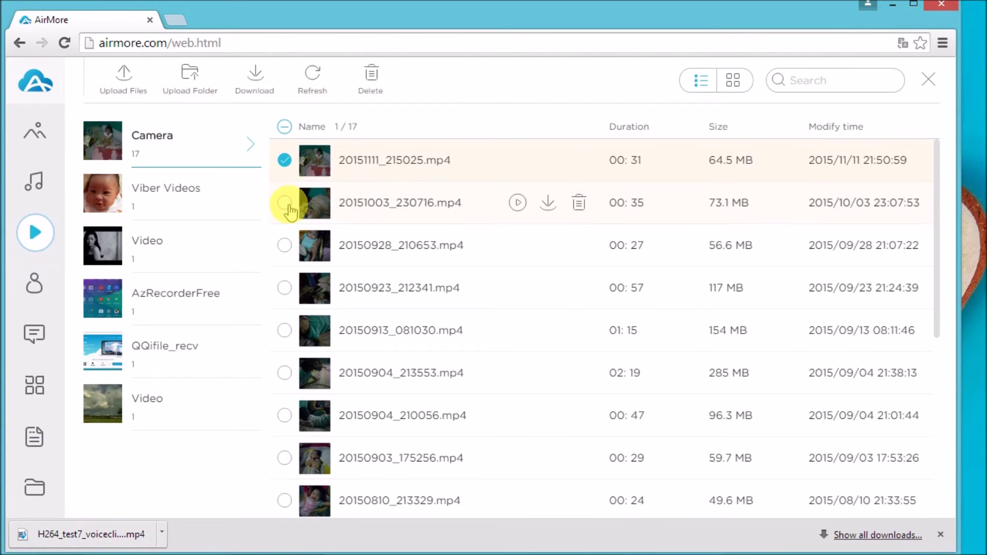
{"action": "left_click", "coordinate": [260, 87]}
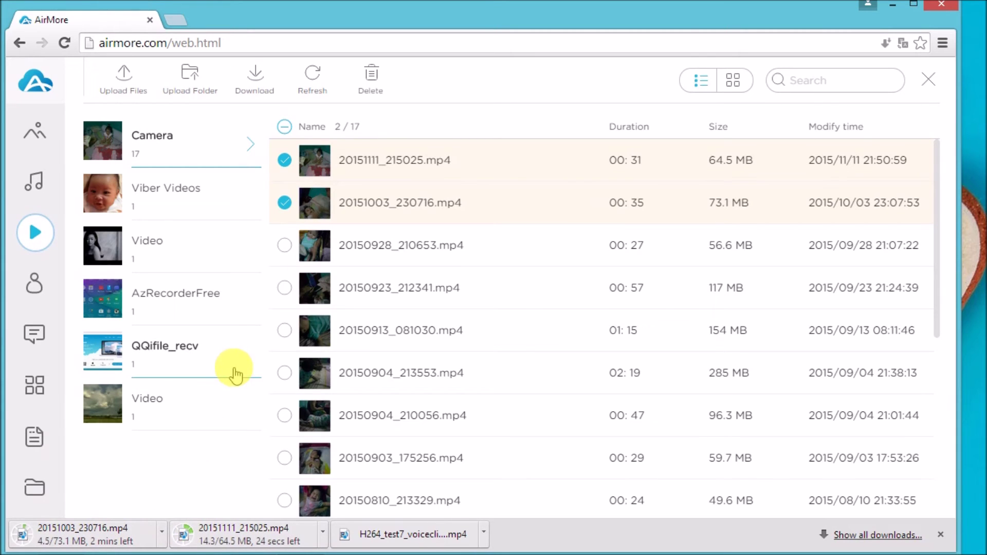
{"action": "left_click", "coordinate": [47, 86]}
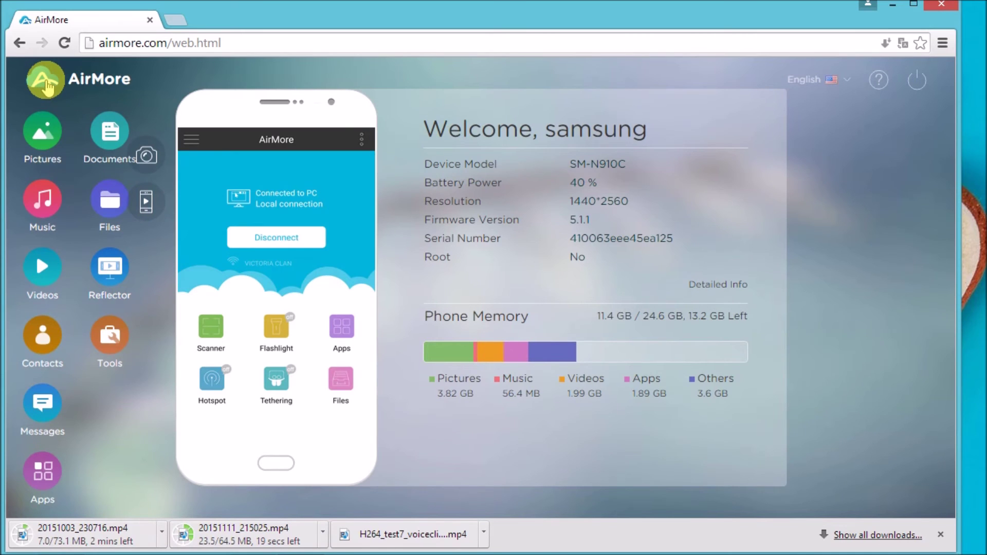
Disconnect the phone with the top-right power button, confirming with Yes
{"action": "left_click", "coordinate": [917, 81]}
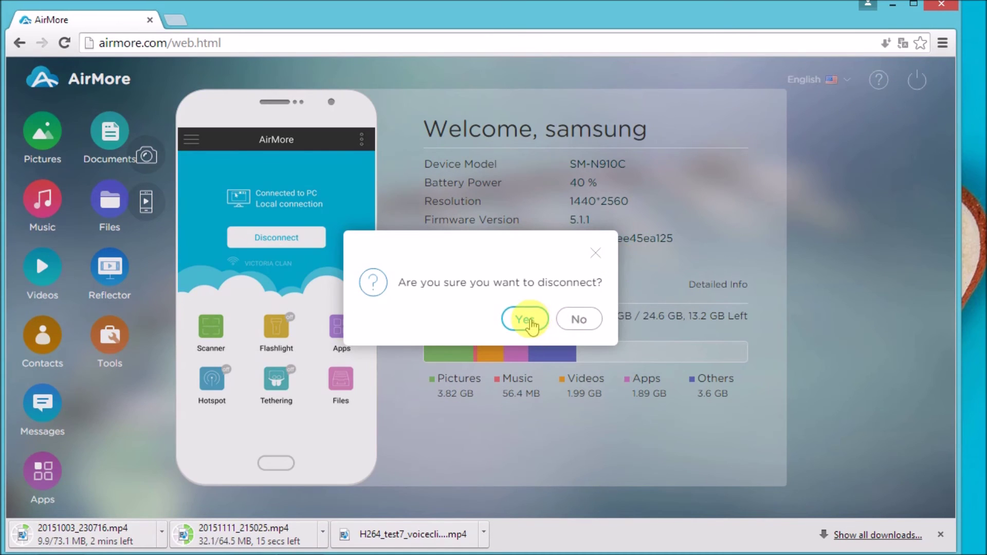
{"action": "left_click", "coordinate": [531, 323]}
{"action": "left_click", "coordinate": [538, 323]}
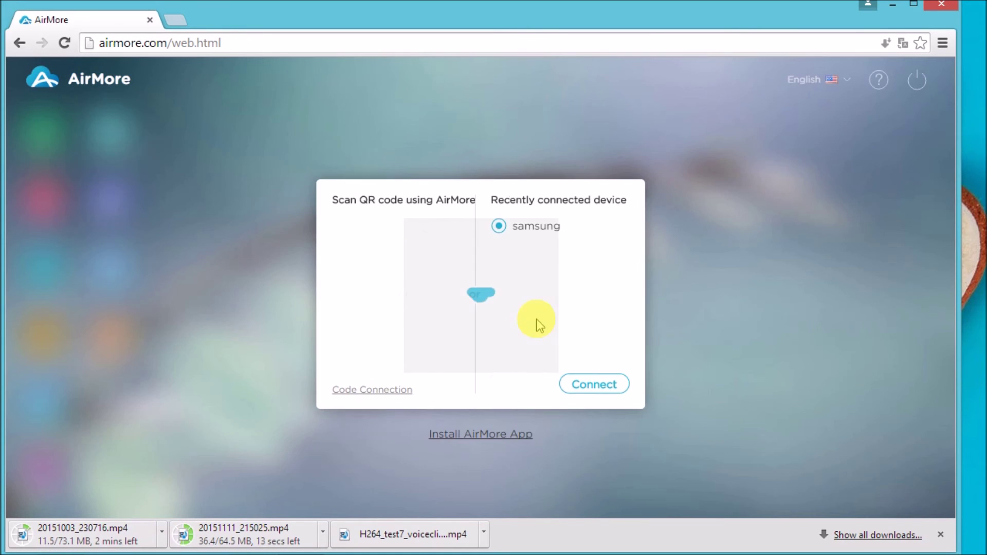